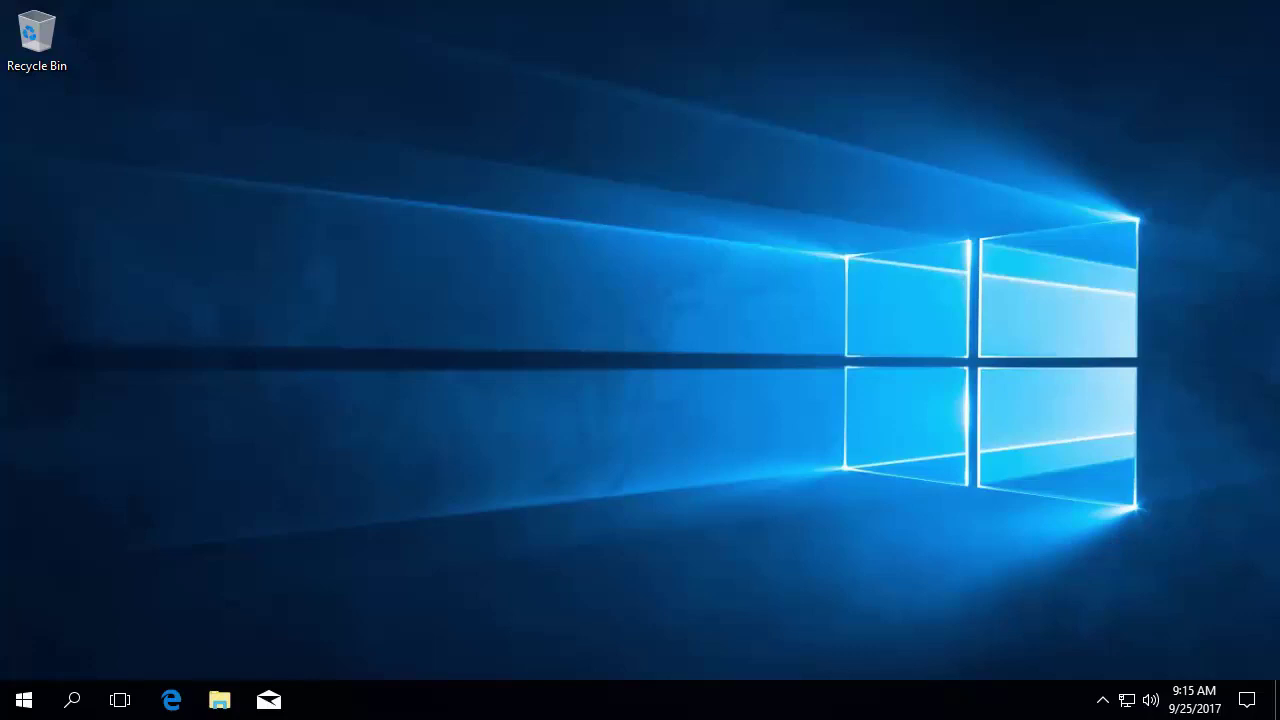
In the Start menu app list, expand the PI System folder to reveal PI System Explorer.
{"action": "left_click", "coordinate": [26, 702]}
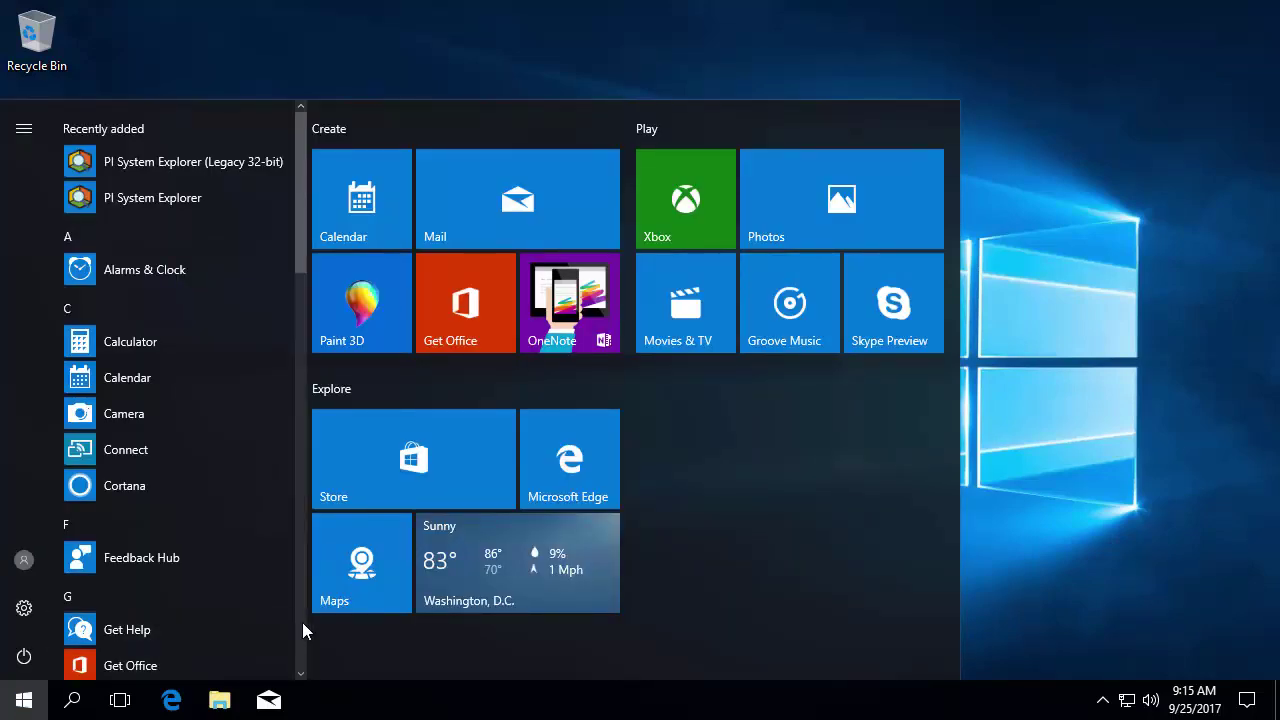
{"action": "scroll", "coordinate": [302, 622], "scroll_direction": "down", "scroll_amount": 10}
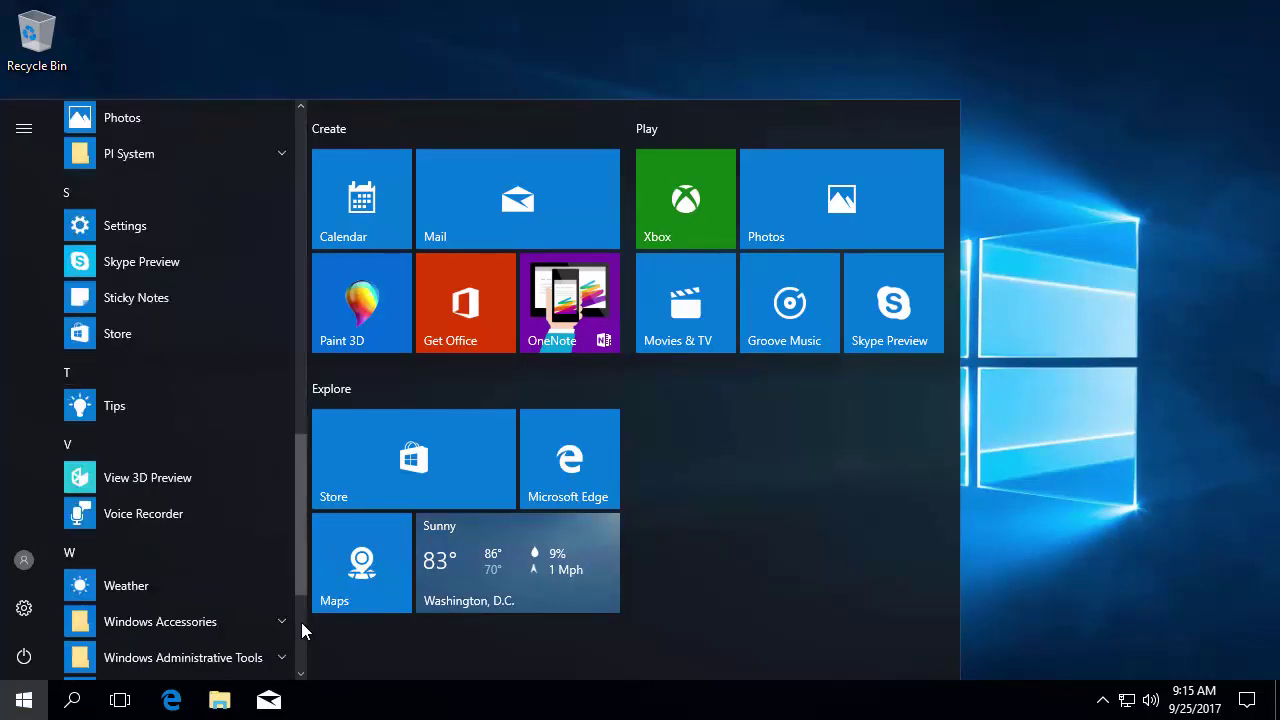
{"action": "left_click", "coordinate": [282, 154]}
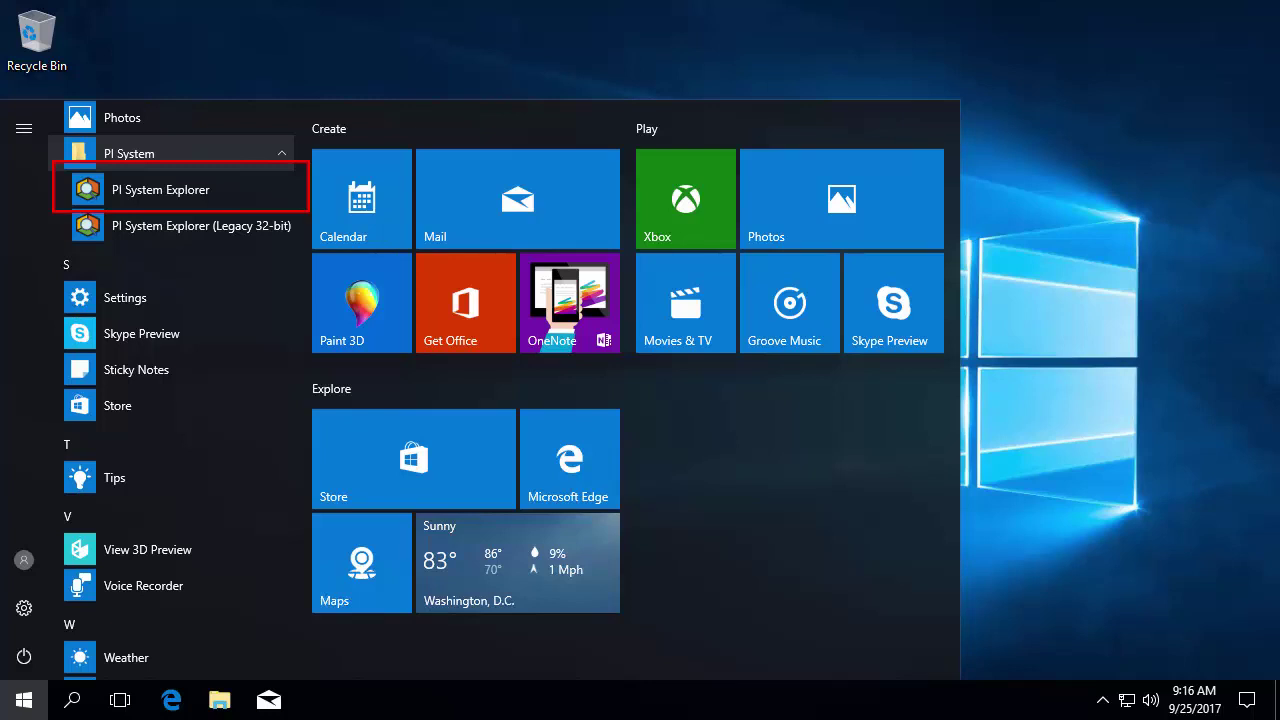
Launch PI System Explorer and decline the prompt to create a user database on DNESTFSSQL.
{"action": "left_click", "coordinate": [200, 190]}
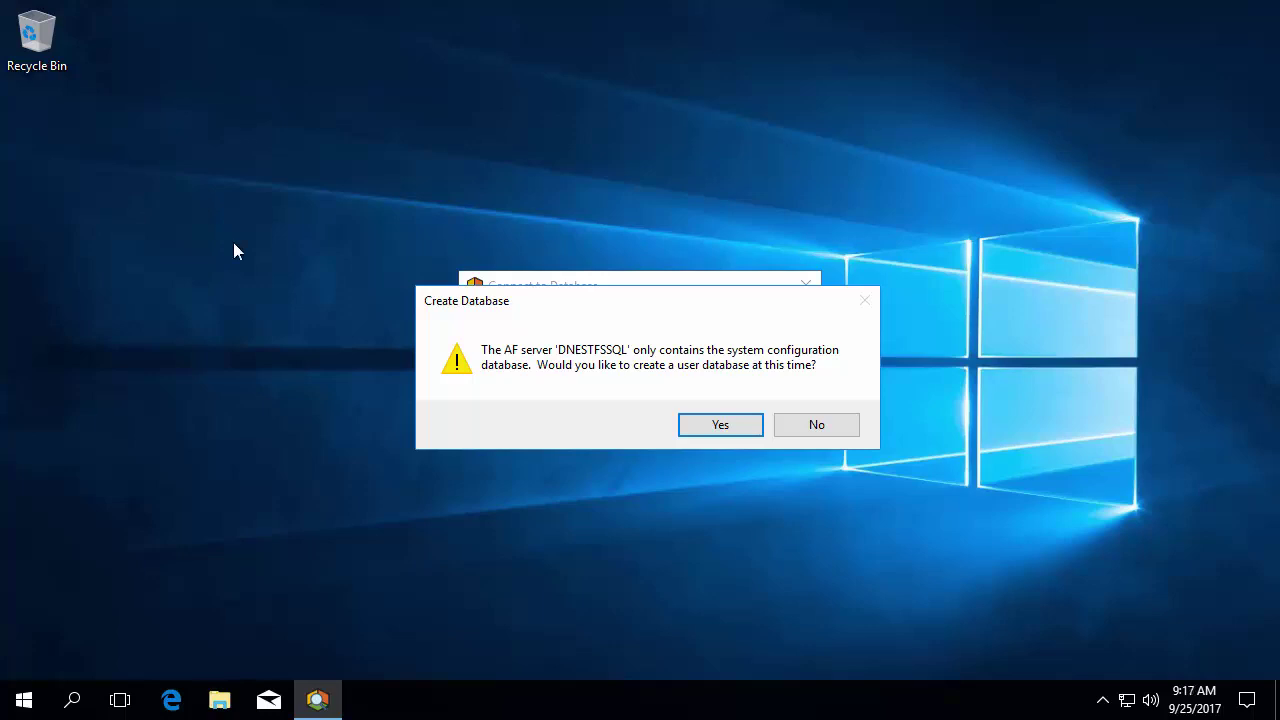
{"action": "left_click", "coordinate": [825, 424]}
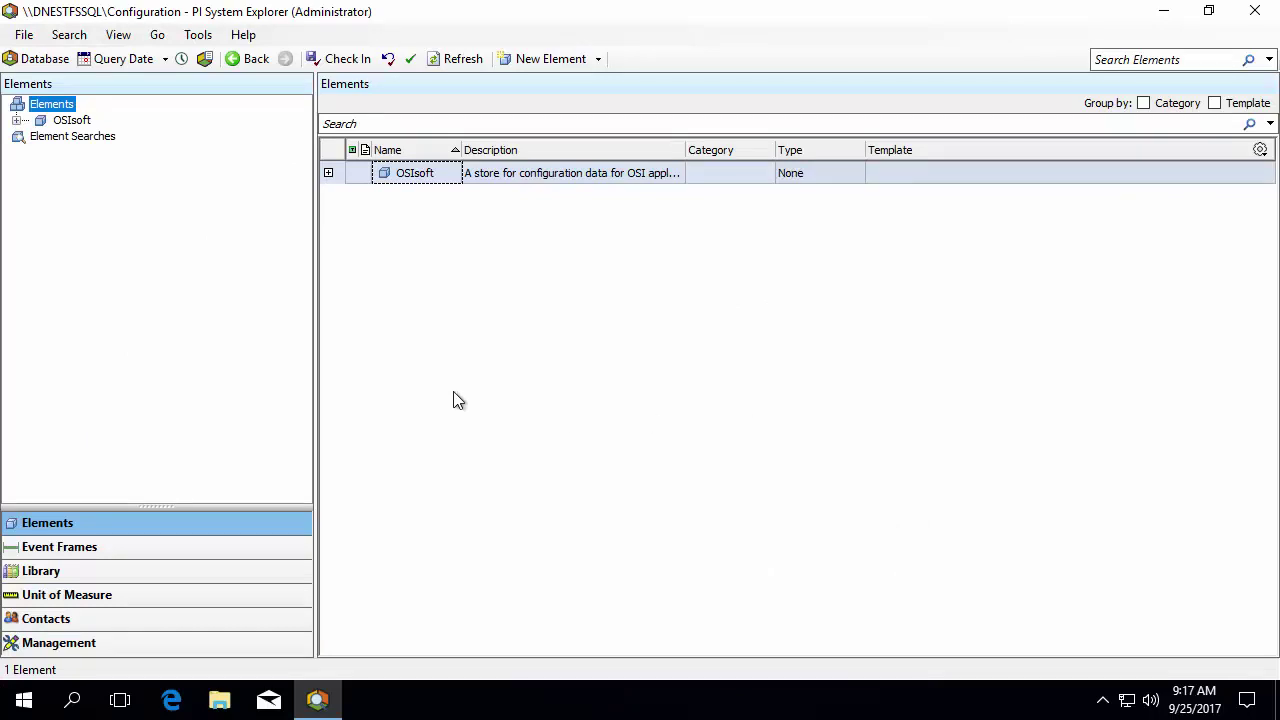
Open the Select Database dialog showing the Configuration database on DNESTFSSQL.
{"action": "left_click", "coordinate": [45, 59]}
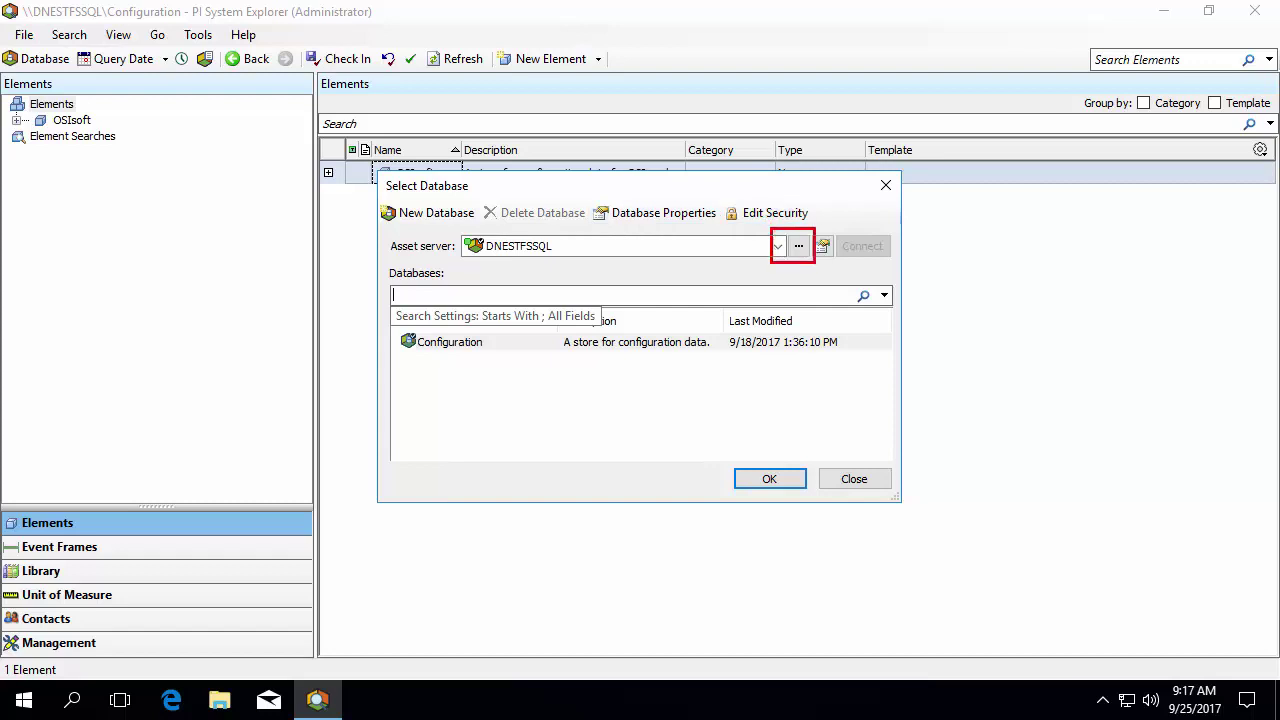
Open the known AF servers list and start a new asset server entry, defaulting to LEARN-CLIENT on port 5457.
{"action": "left_click", "coordinate": [798, 246]}
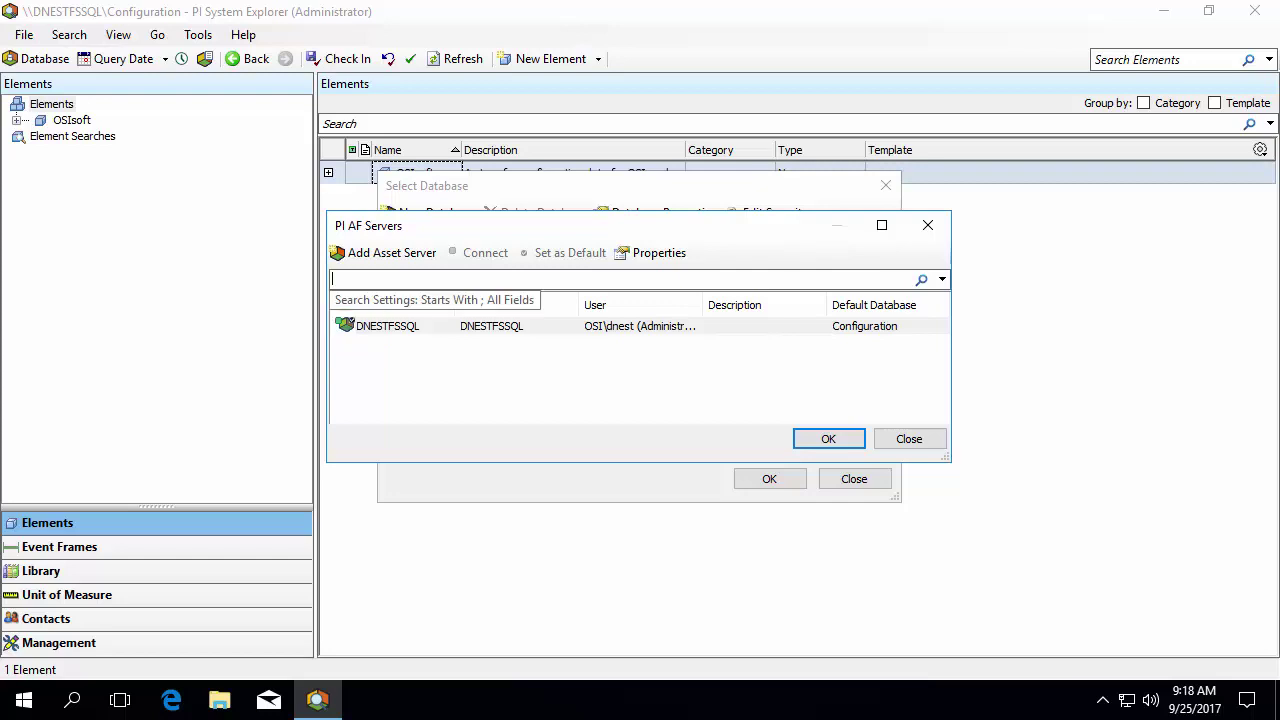
{"action": "left_click", "coordinate": [393, 254]}
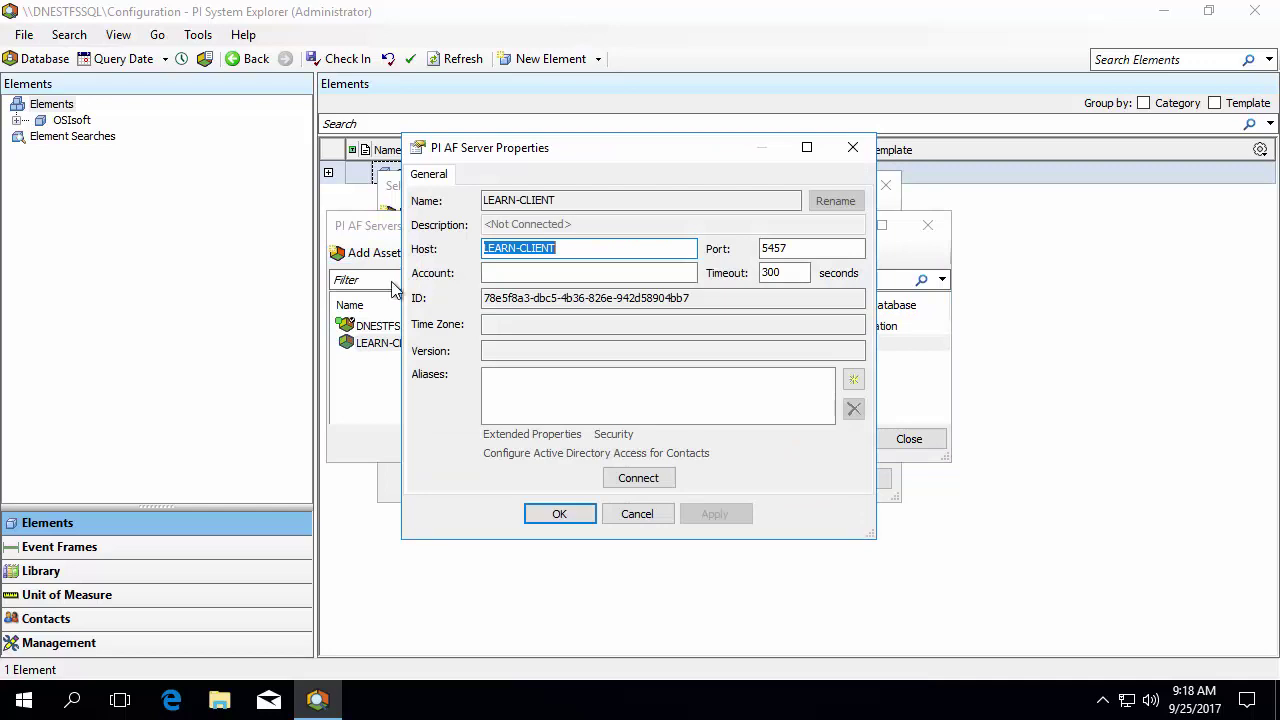
{"action": "left_click", "coordinate": [637, 514]}
{"action": "right_click", "coordinate": [545, 368]}
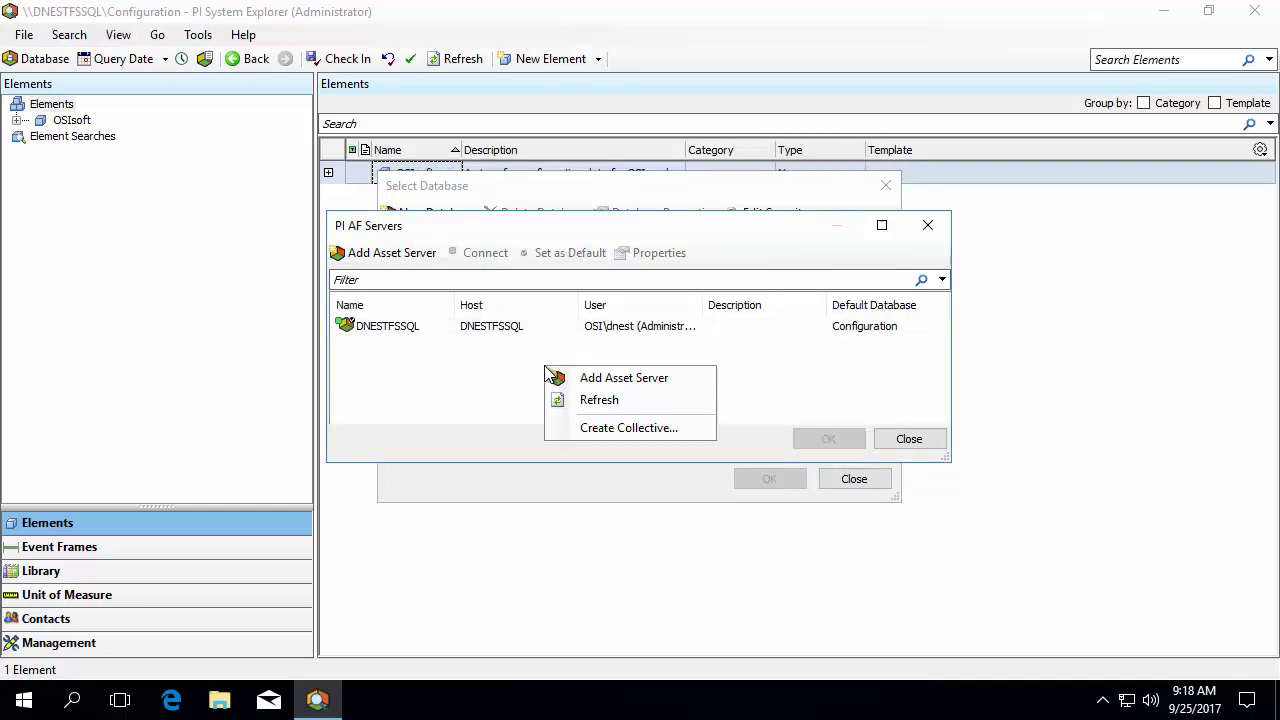
{"action": "left_click", "coordinate": [604, 378]}
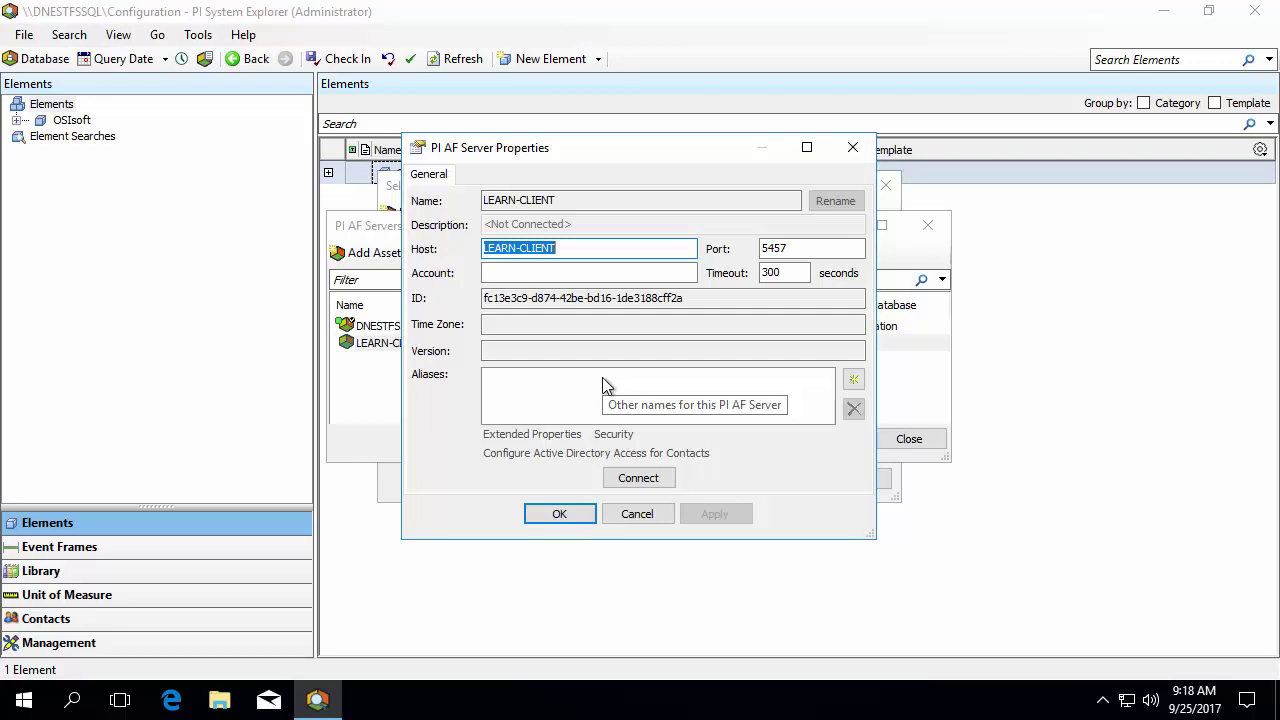
Change the new server's host to DNEST7450, connect to it, and add it to the list.
{"action": "left_click", "coordinate": [586, 250]}
{"action": "left_click_drag", "start_coordinate": [592, 250], "coordinate": [468, 248]}
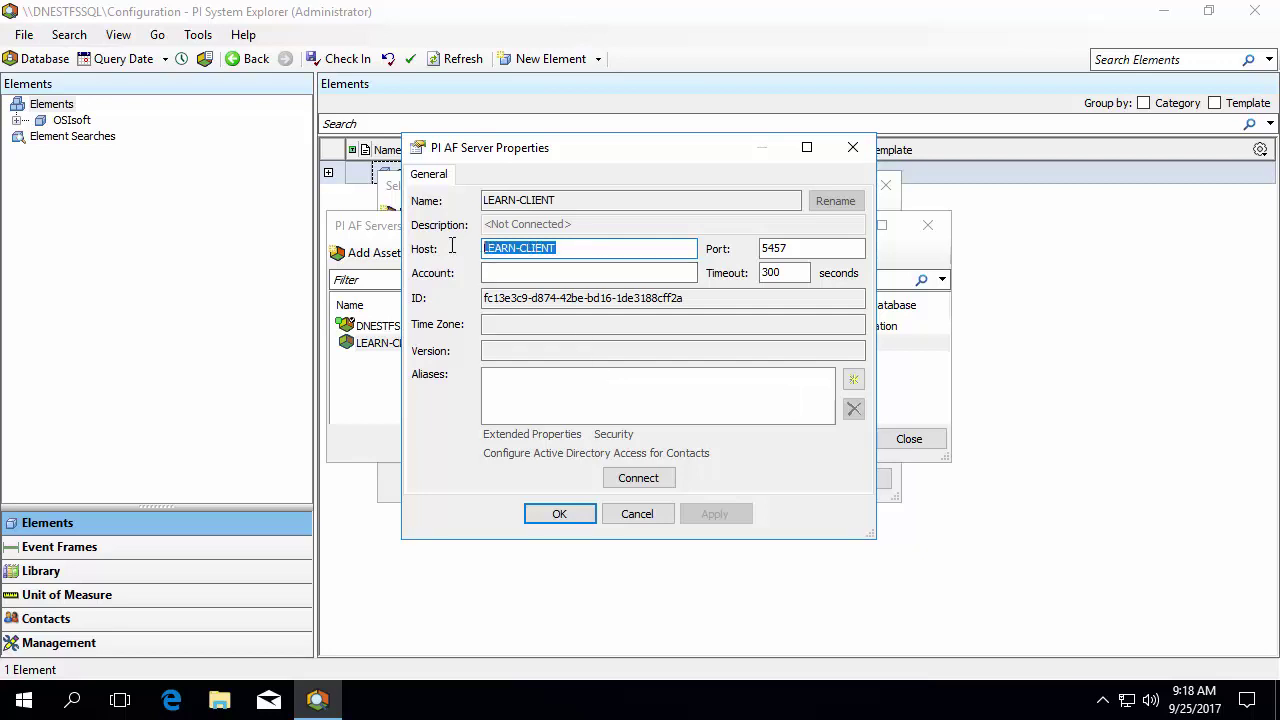
{"action": "type", "text": "DNE"}
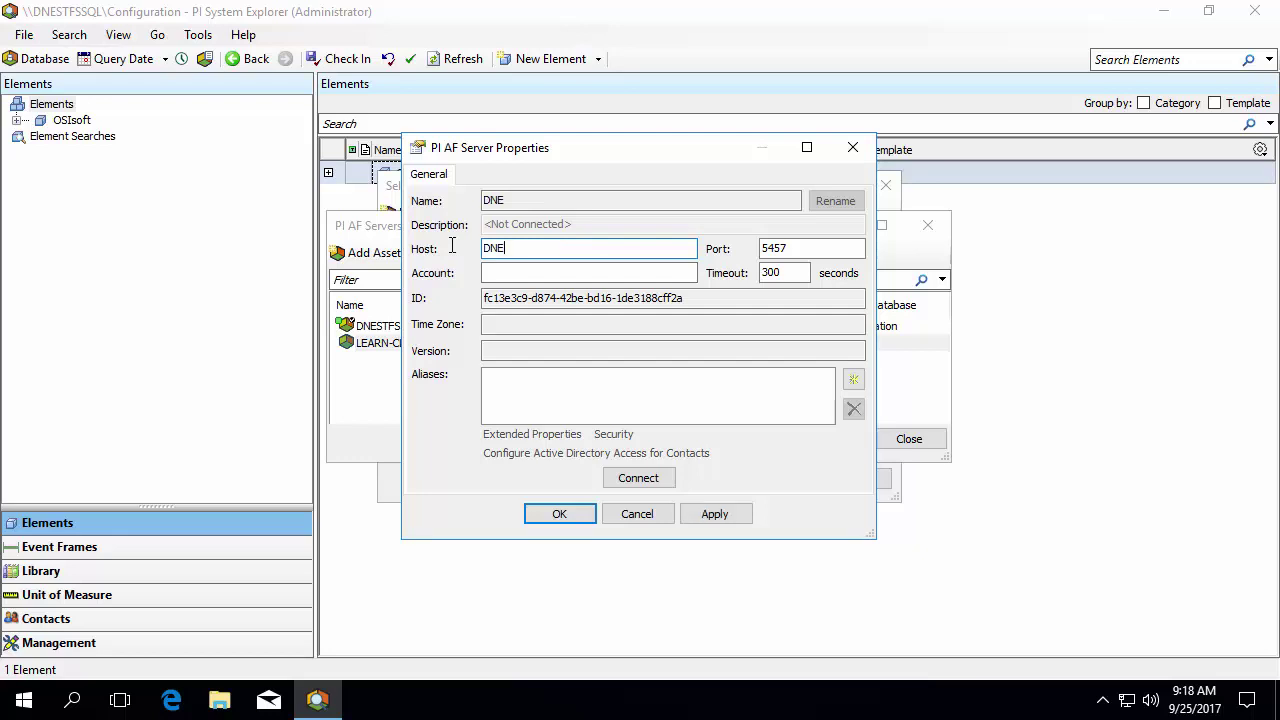
{"action": "type", "text": "ST7450"}
{"action": "left_click", "coordinate": [657, 480]}
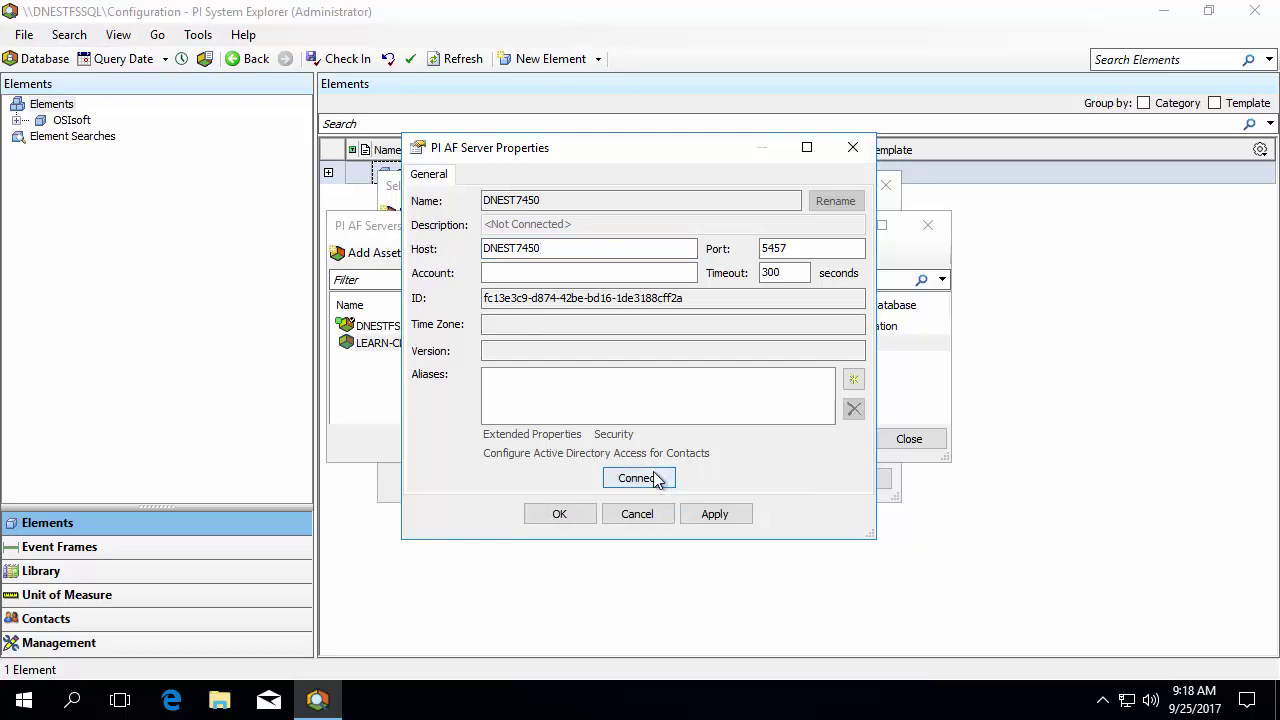
{"action": "left_click", "coordinate": [561, 514]}
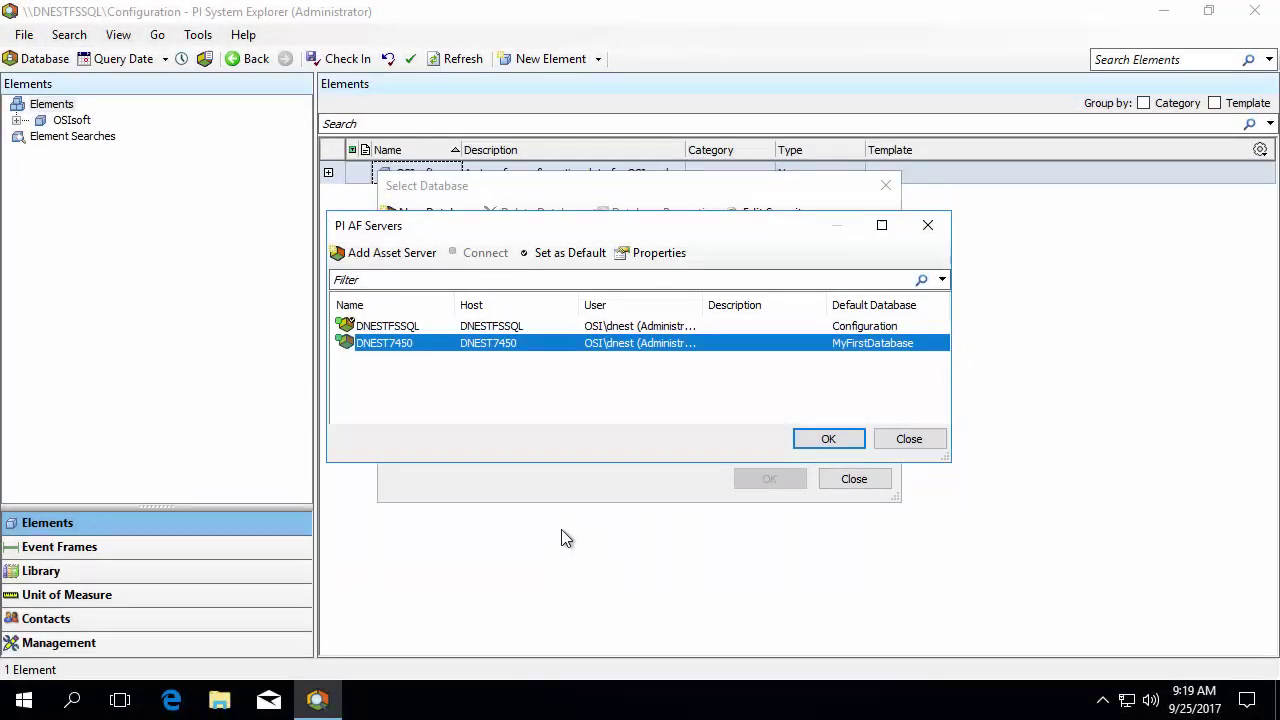
Set DNEST7450 as the default AF server and close the PI AF Servers list.
{"action": "right_click", "coordinate": [386, 344]}
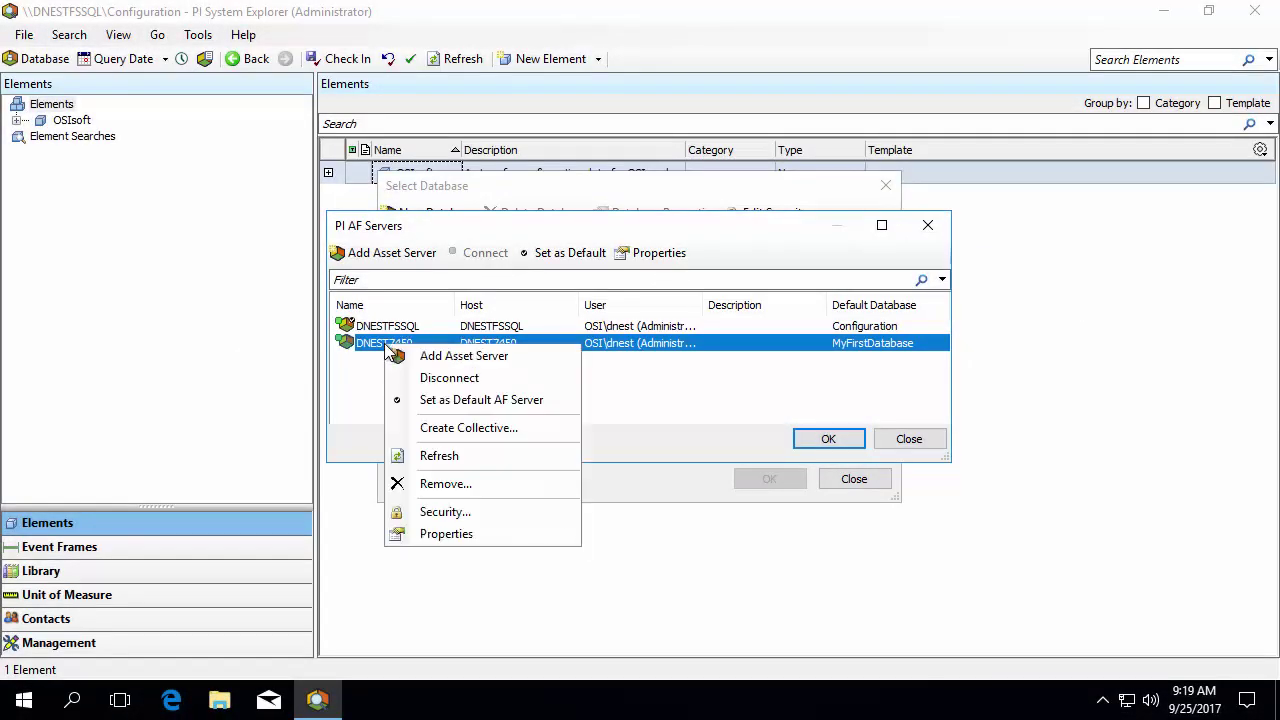
{"action": "left_click", "coordinate": [430, 400]}
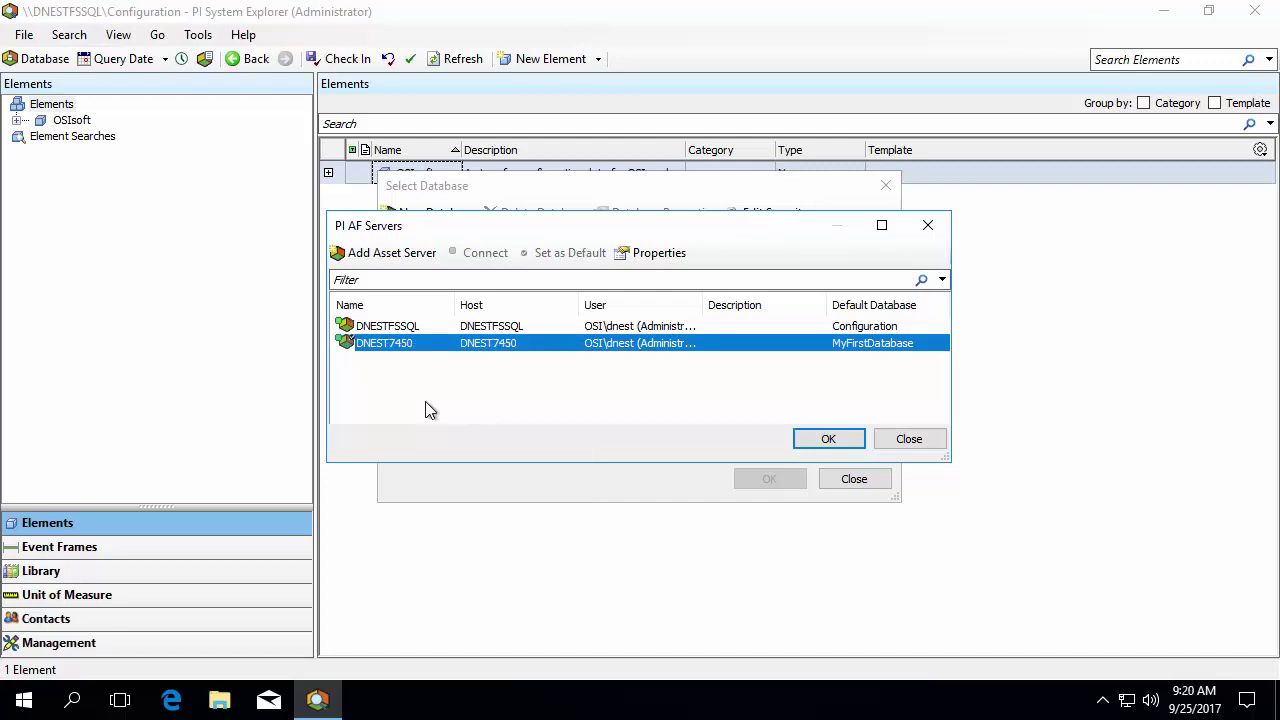
{"action": "left_click", "coordinate": [828, 439]}
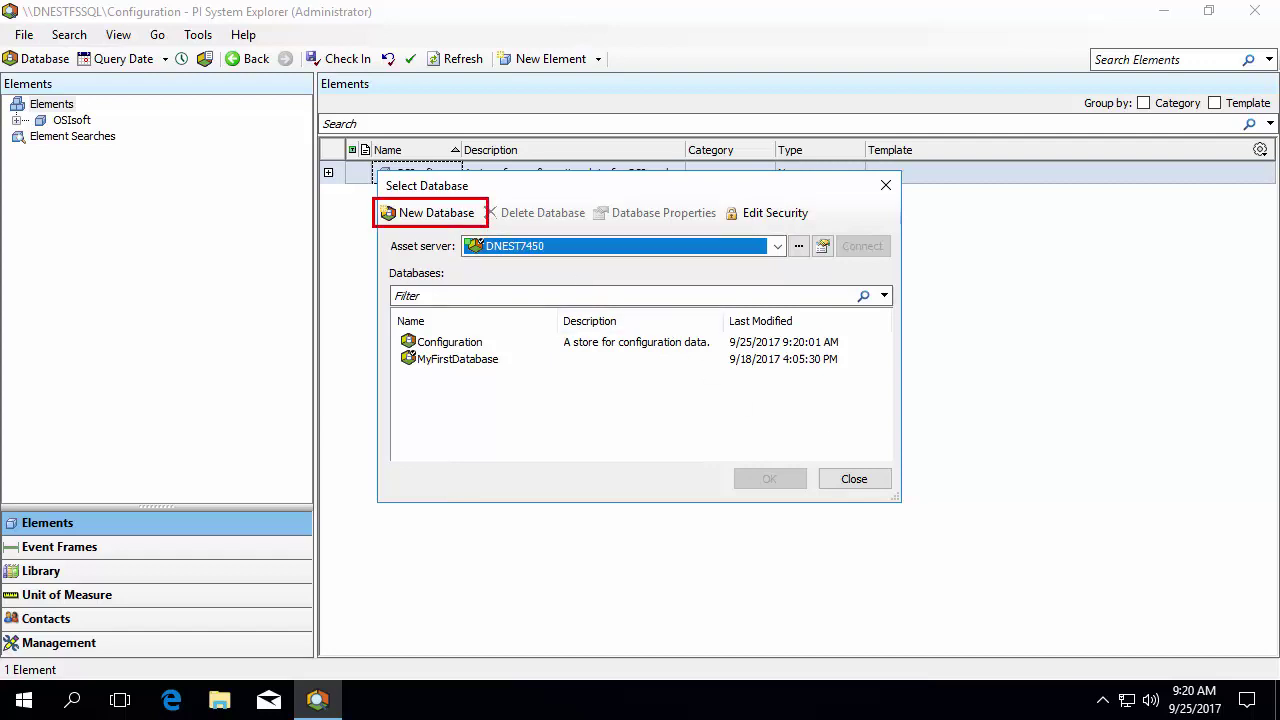
Create a new asset database on DNEST7450, renaming Database14 to MySecondDatabase.
{"action": "right_click", "coordinate": [520, 405]}
{"action": "left_click", "coordinate": [565, 418]}
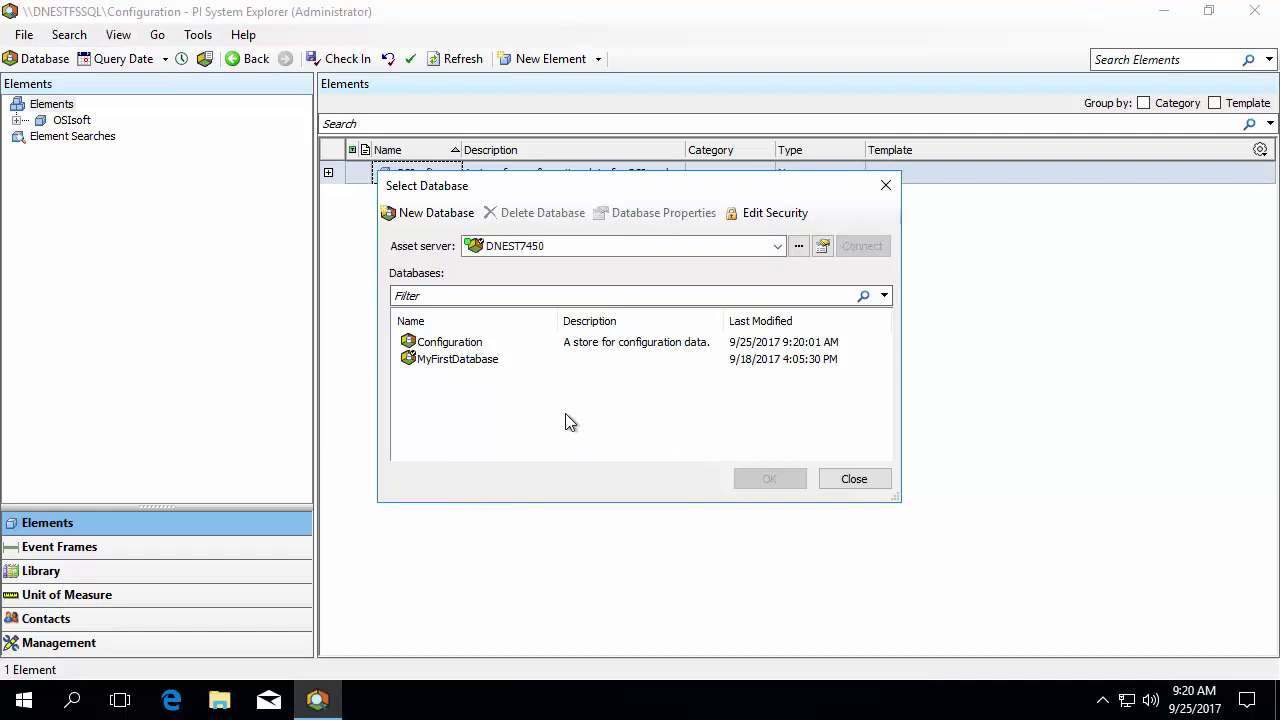
{"action": "left_click", "coordinate": [557, 246]}
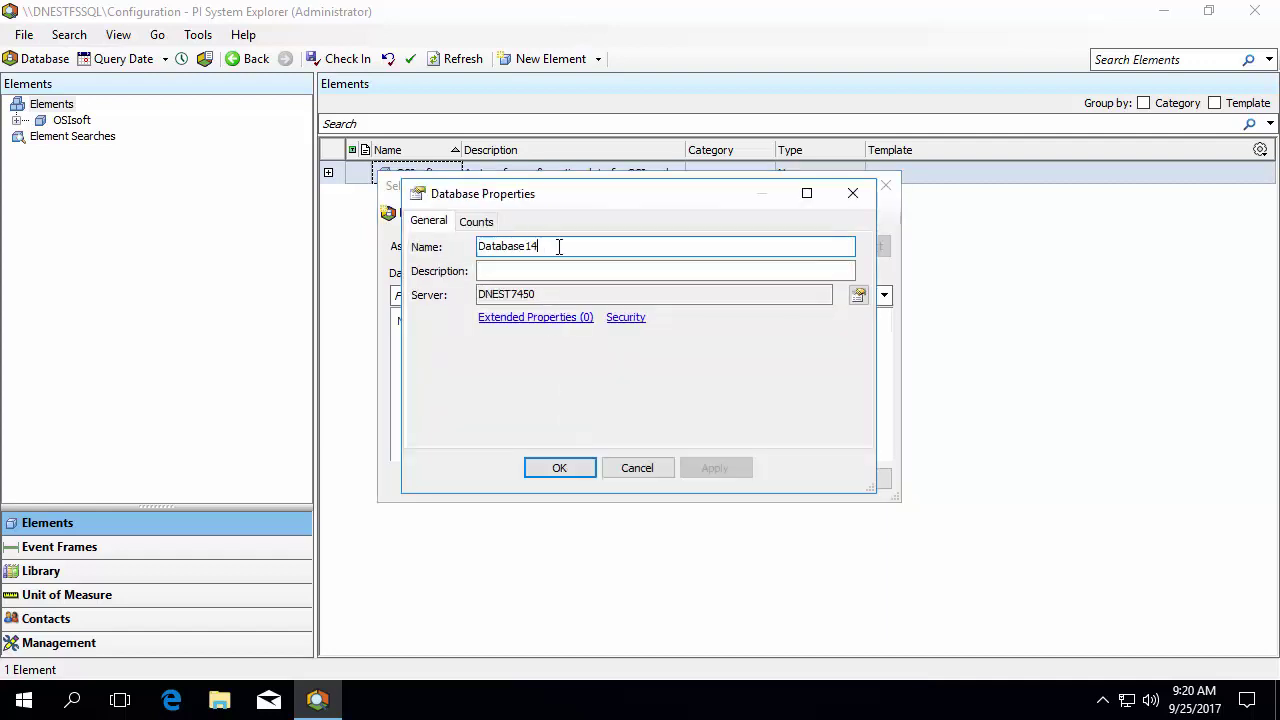
{"action": "left_click_drag", "start_coordinate": [557, 246], "coordinate": [337, 244]}
{"action": "type", "text": "MyS"}
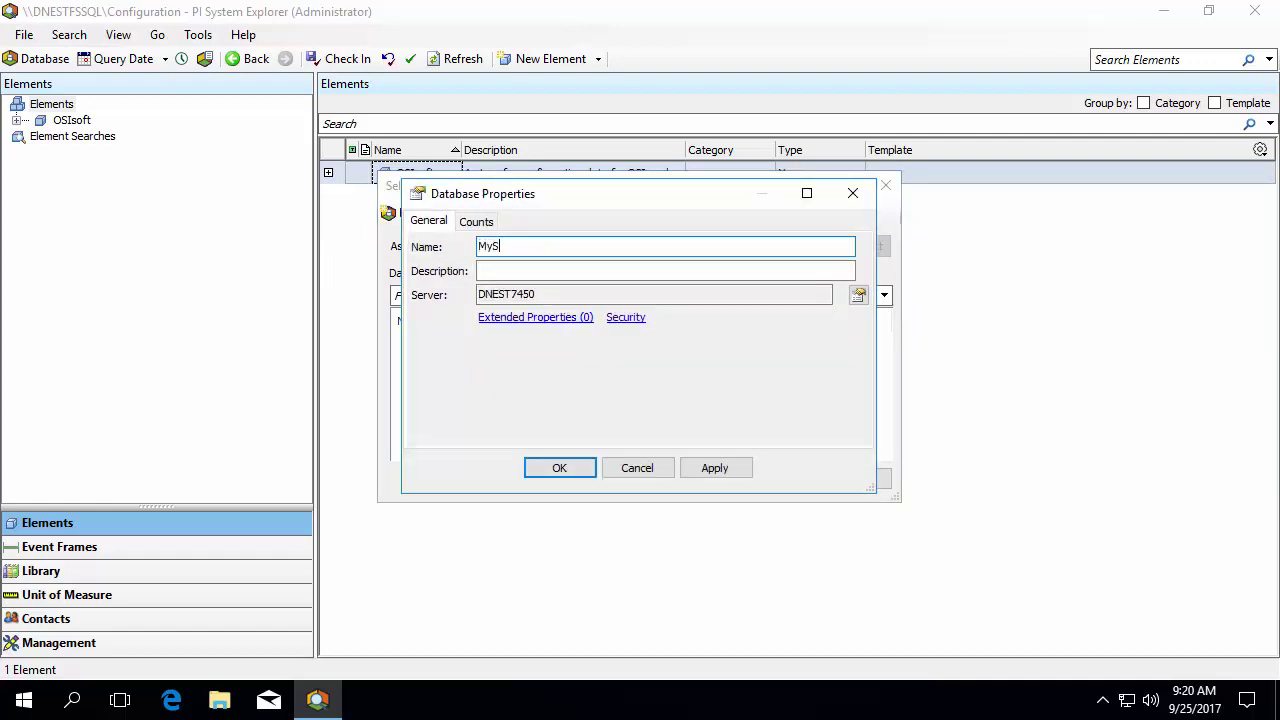
{"action": "type", "text": "econdDatabase"}
{"action": "left_click", "coordinate": [542, 470]}
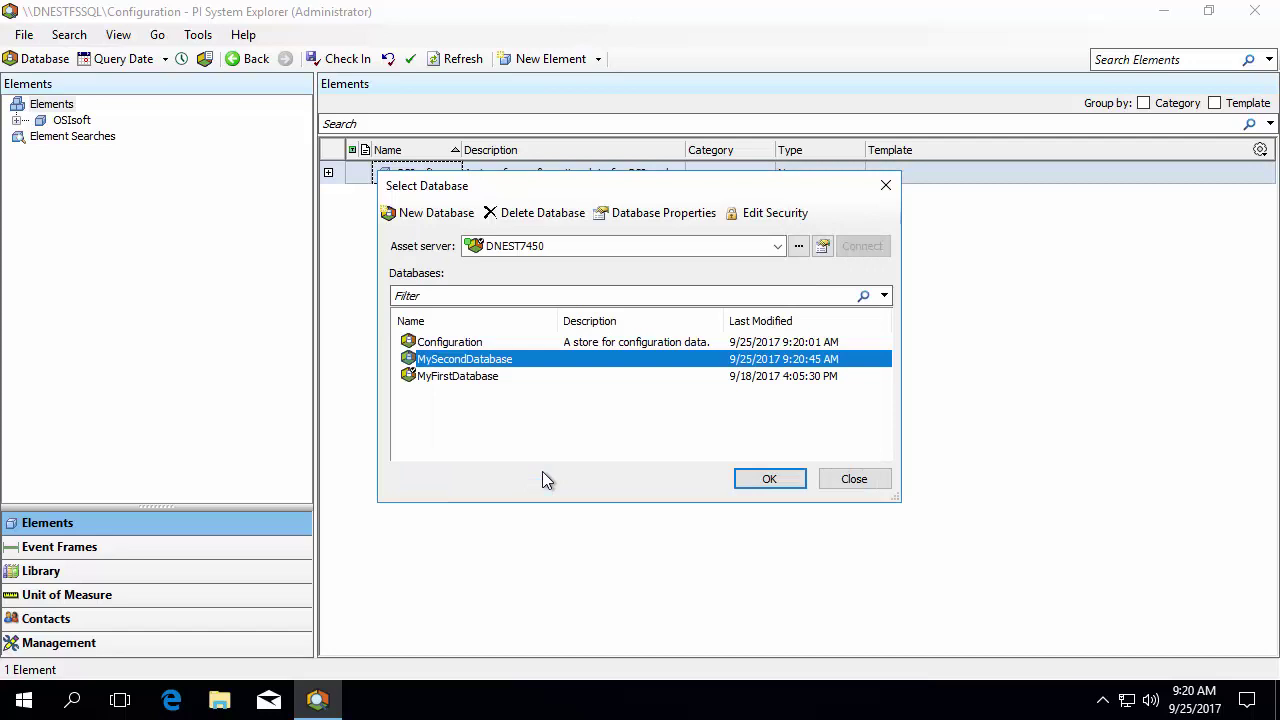
Make MySecondDatabase the default database and open it.
{"action": "right_click", "coordinate": [450, 359]}
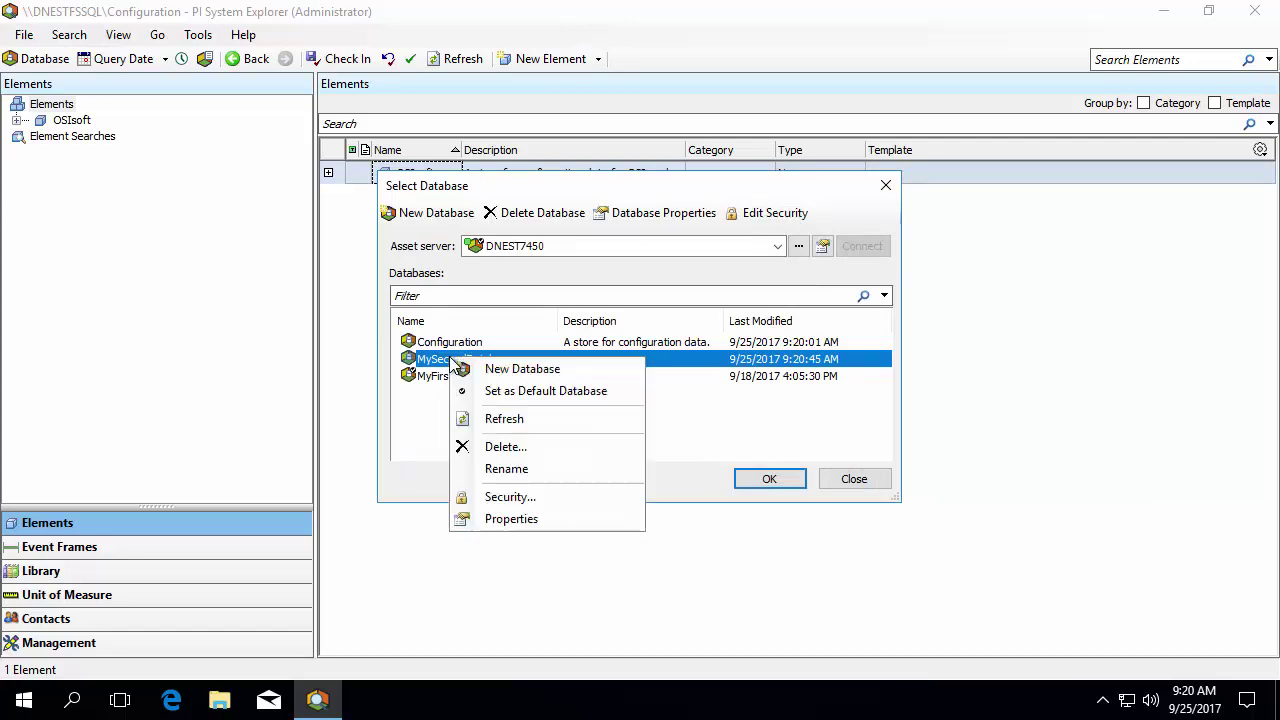
{"action": "left_click", "coordinate": [487, 393]}
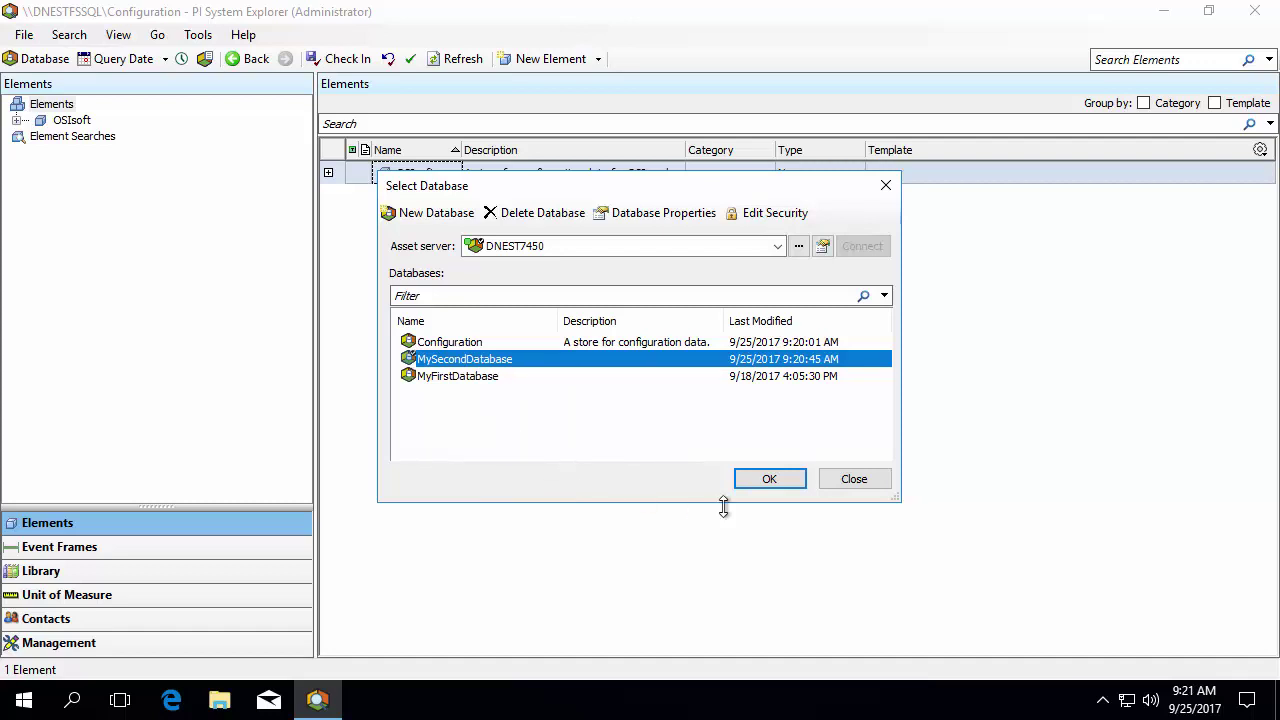
{"action": "left_click", "coordinate": [766, 481]}
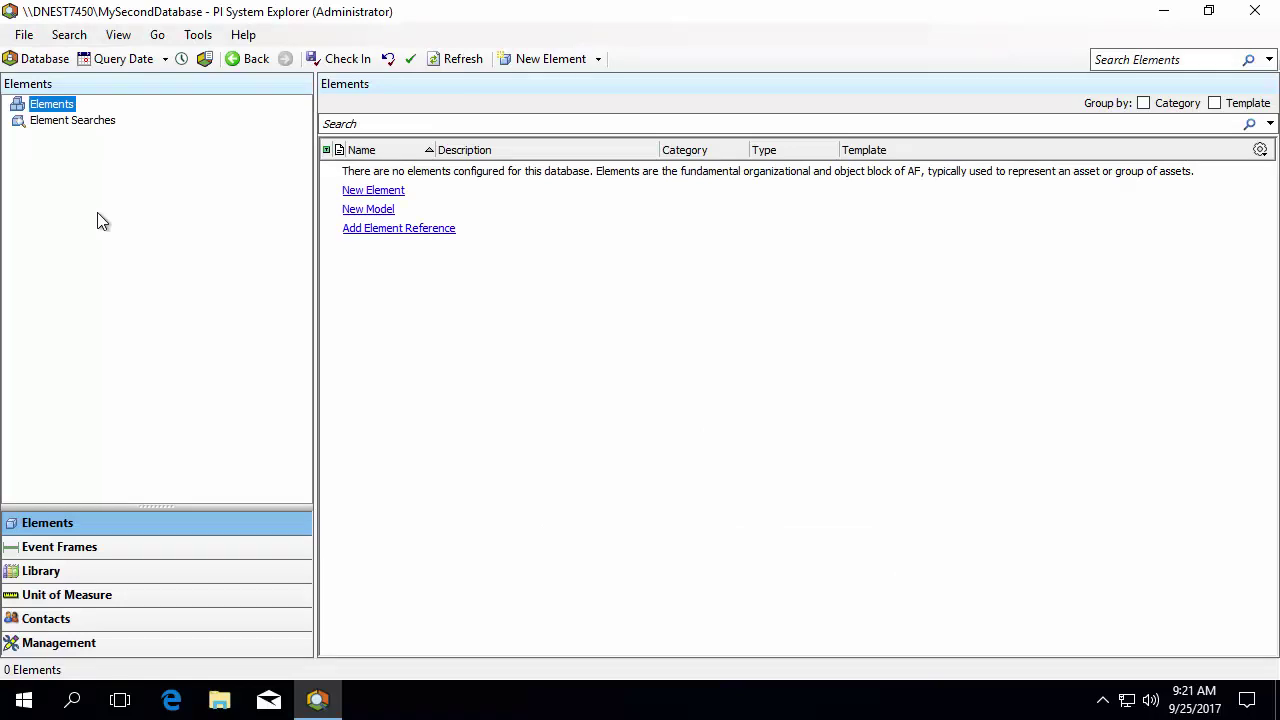
Open the File menu of PI System Explorer.
{"action": "left_click", "coordinate": [24, 35]}
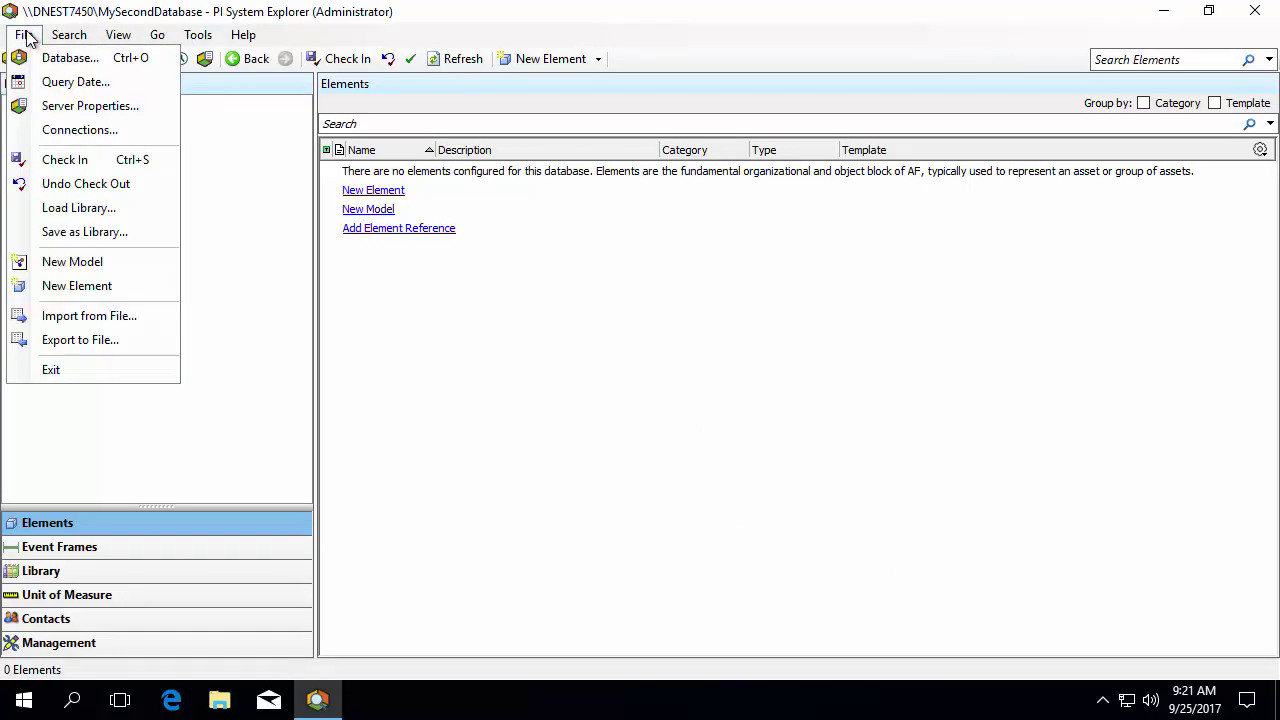
Open the Servers dialog via File > Connections, showing asset servers and data server DNESTFSPISRV2.
{"action": "left_click", "coordinate": [60, 130]}
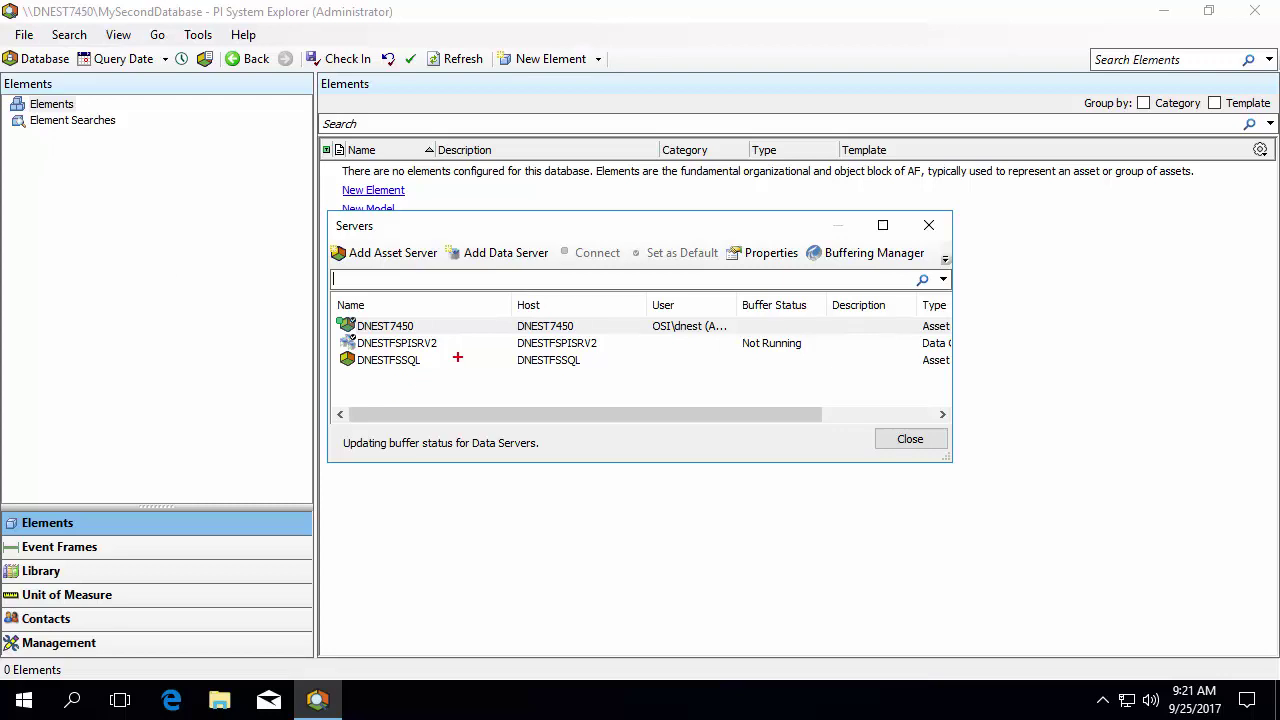
{"action": "left_click_drag", "start_coordinate": [459, 357], "coordinate": [330, 324]}
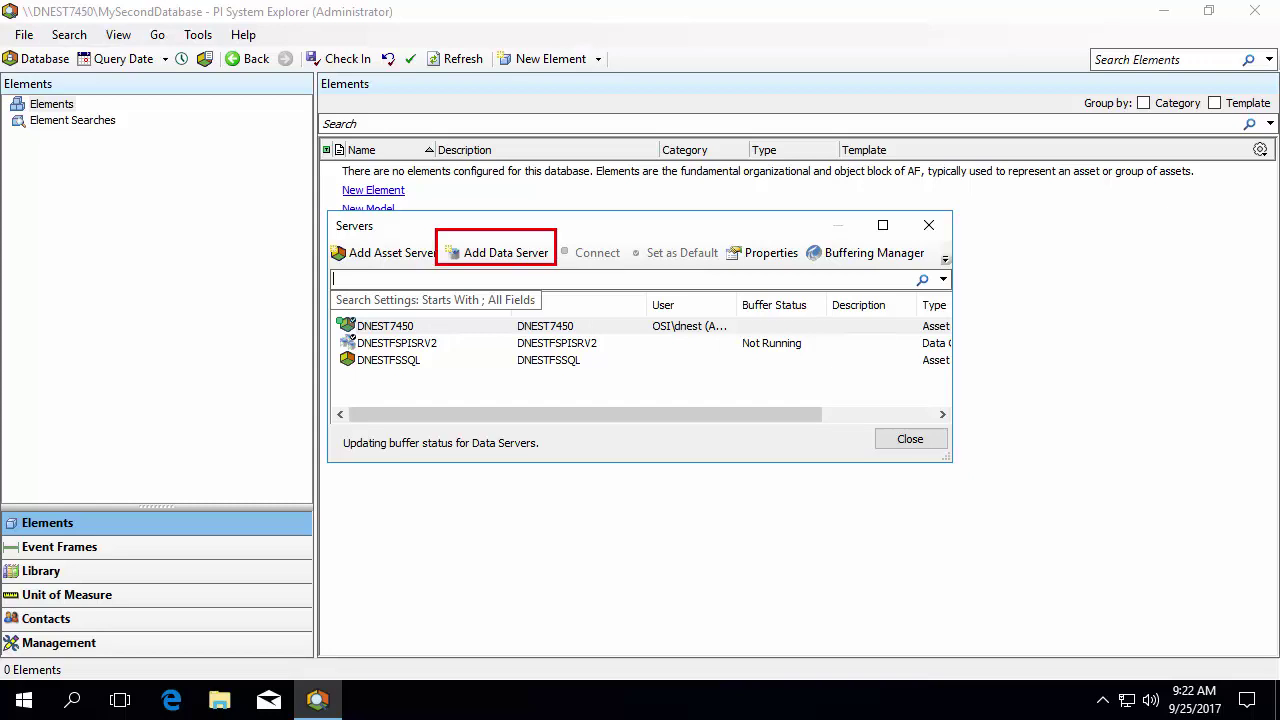
Add data server DNEST7450 in place of the default LEARN-CLIENT host, connect, and save it.
{"action": "right_click", "coordinate": [482, 383]}
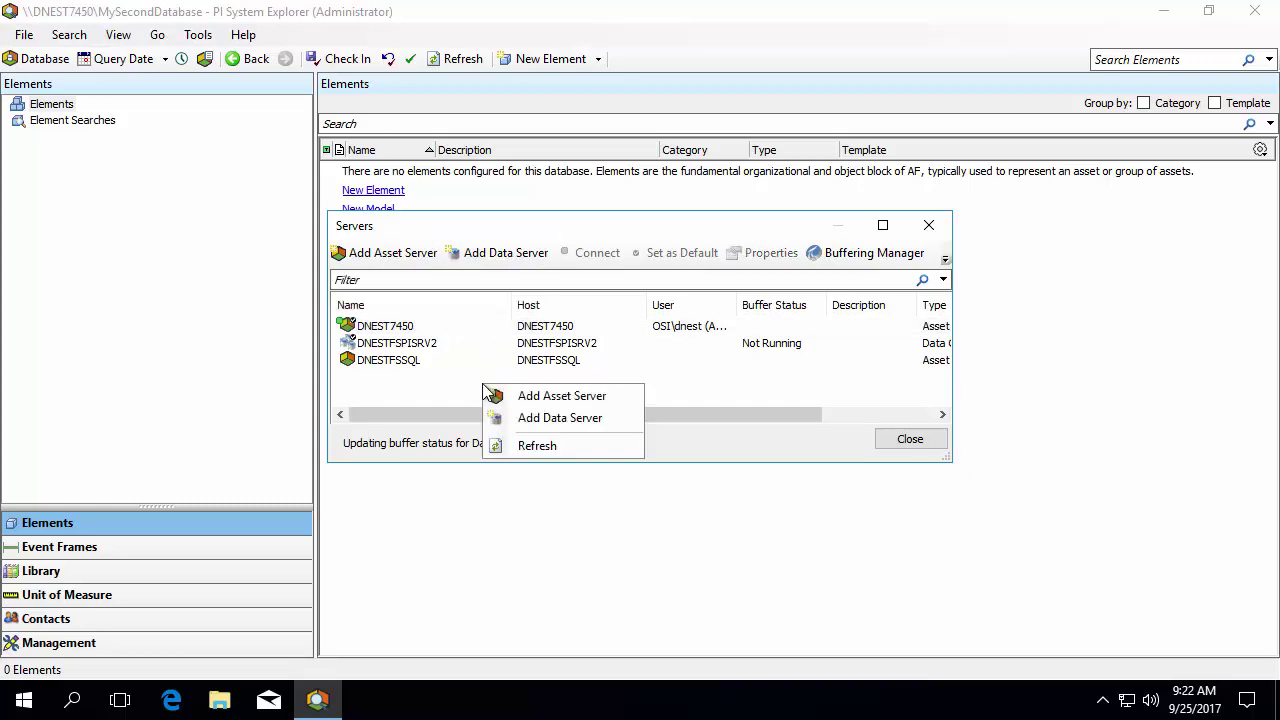
{"action": "left_click", "coordinate": [535, 419]}
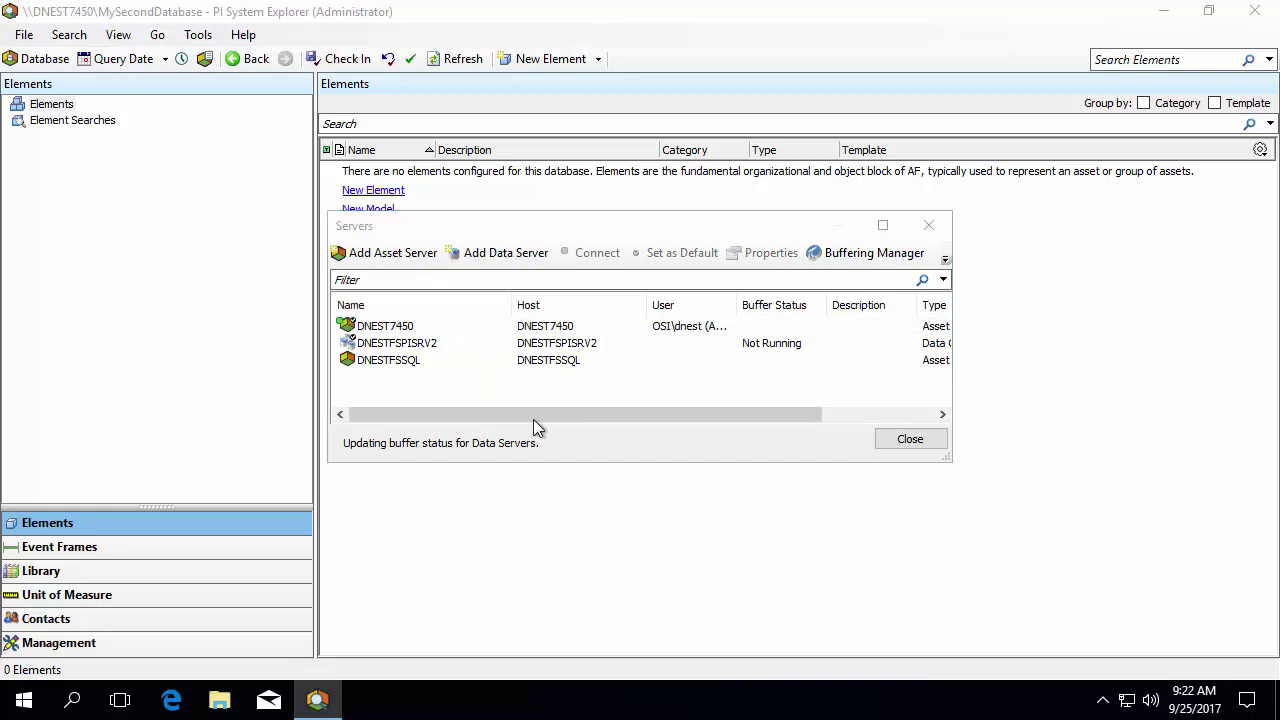
{"action": "left_click_drag", "start_coordinate": [652, 234], "coordinate": [425, 235]}
{"action": "type", "text": "DNE"}
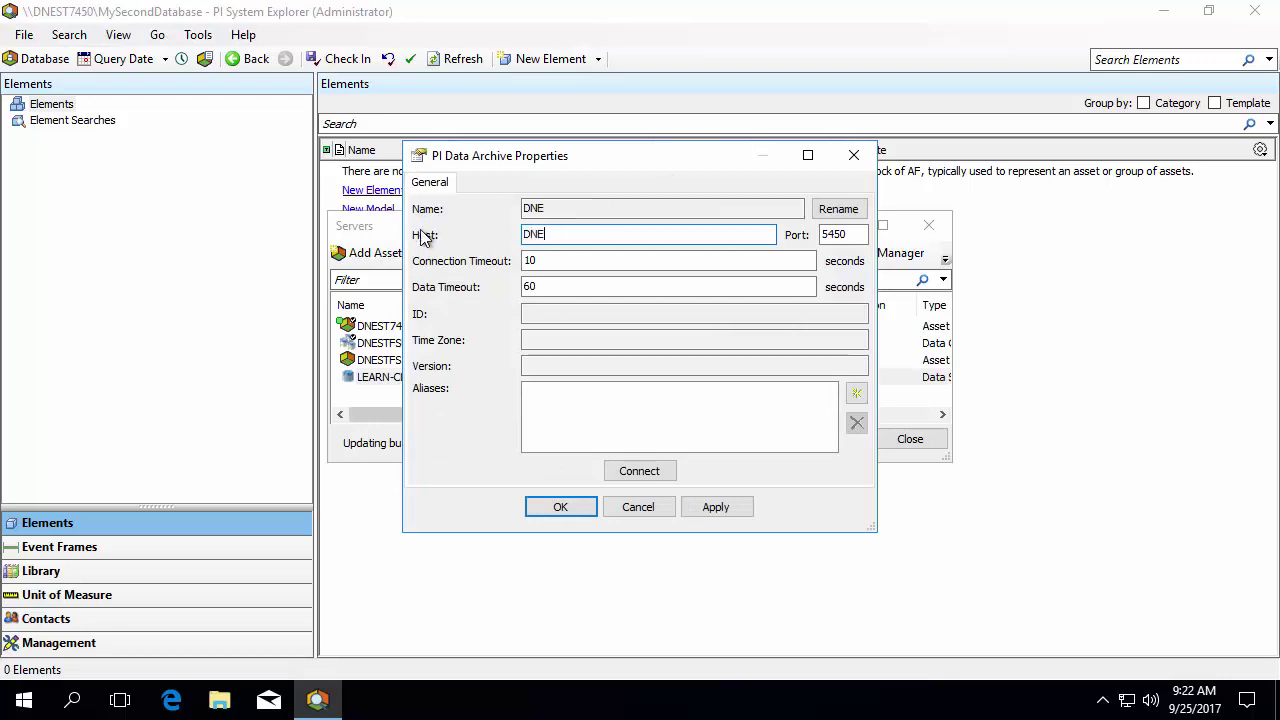
{"action": "type", "text": "ST7450"}
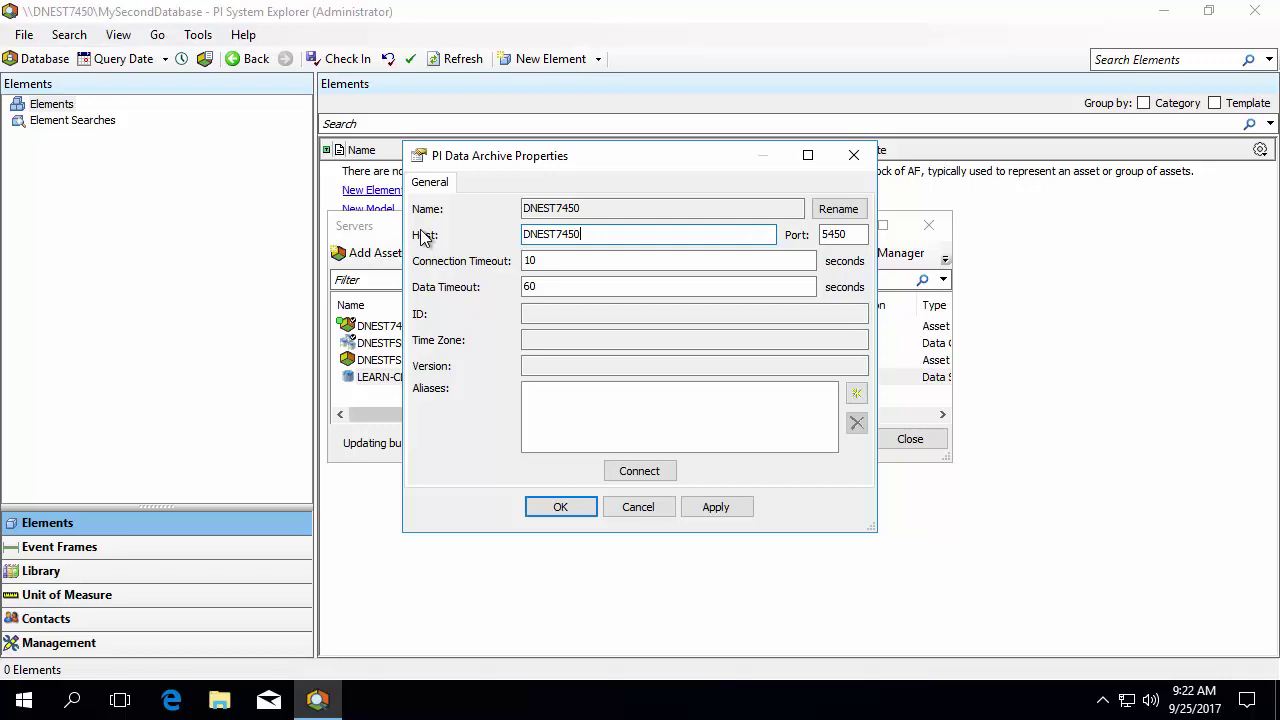
{"action": "left_click", "coordinate": [640, 471]}
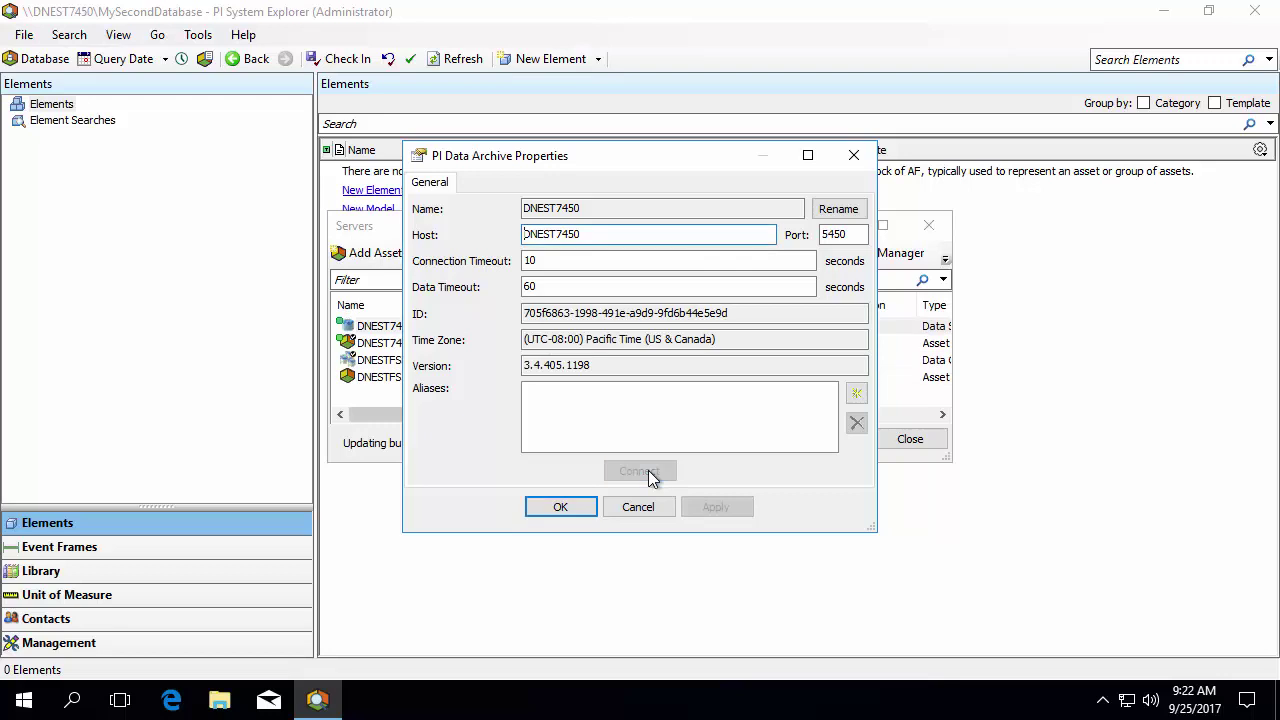
{"action": "left_click", "coordinate": [572, 507]}
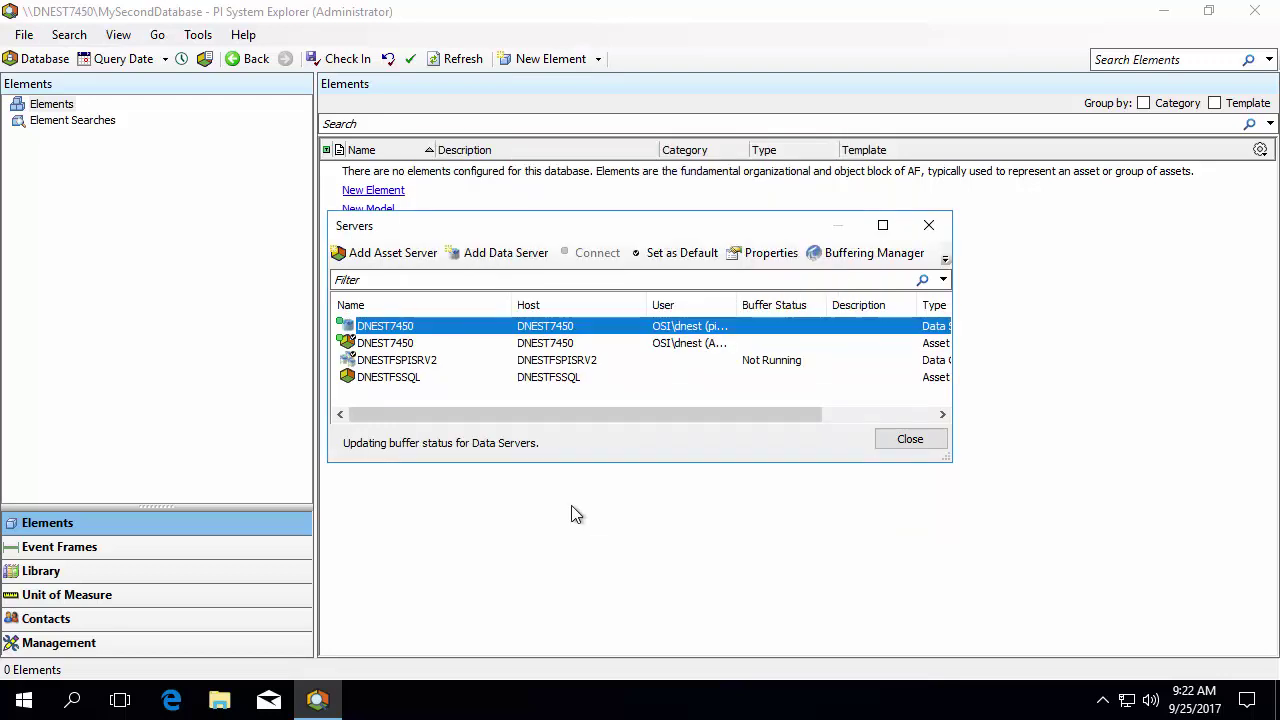
Set DNEST7450 as the default PI Data Archive from its context menu.
{"action": "right_click", "coordinate": [397, 332]}
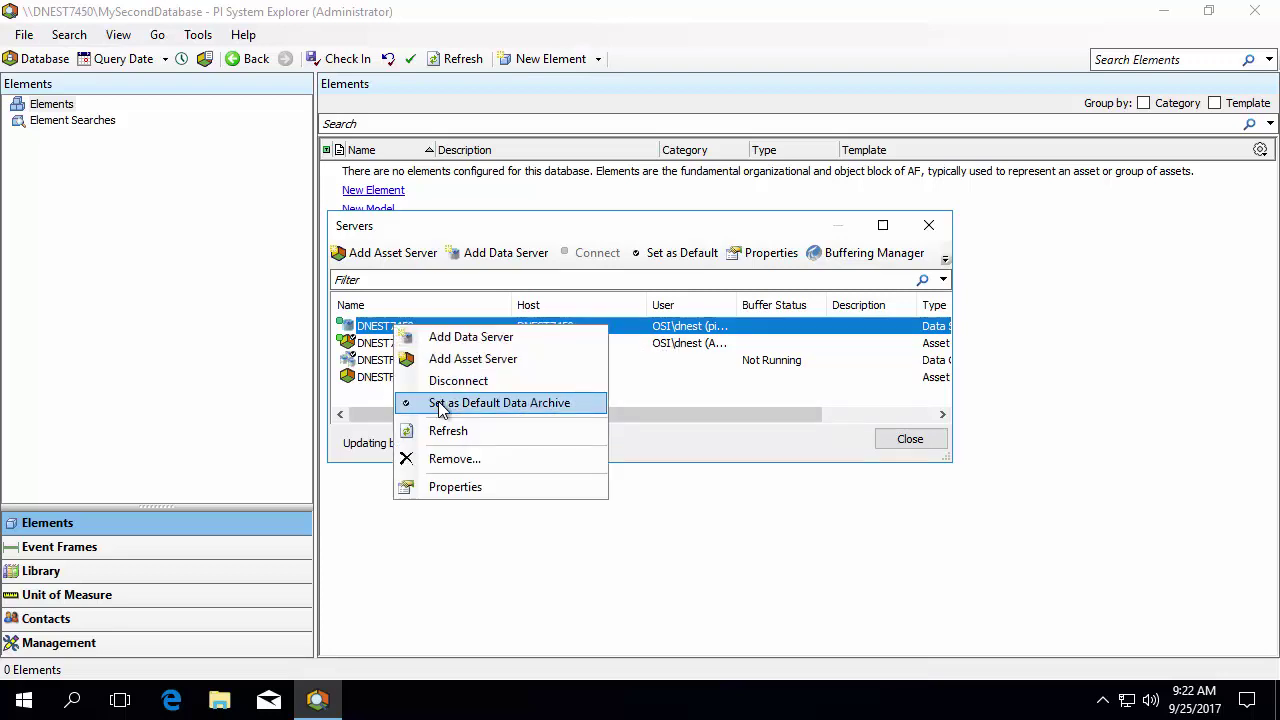
{"action": "left_click", "coordinate": [438, 403]}
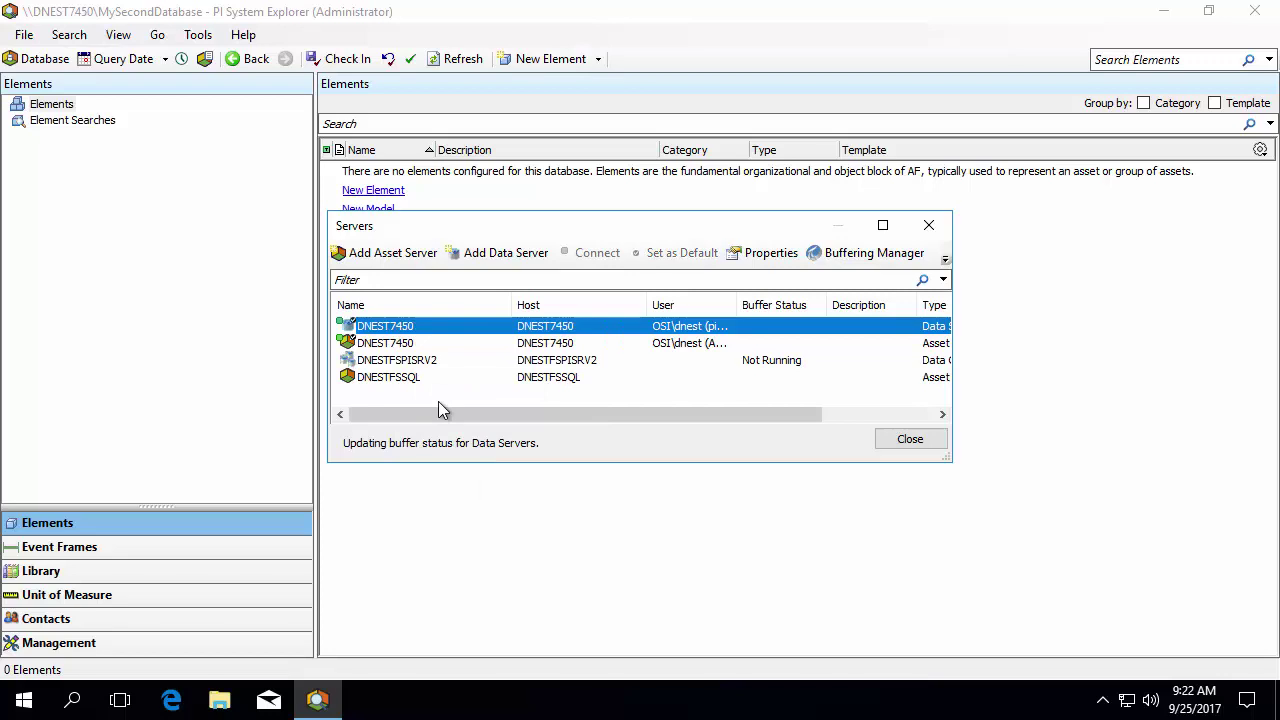